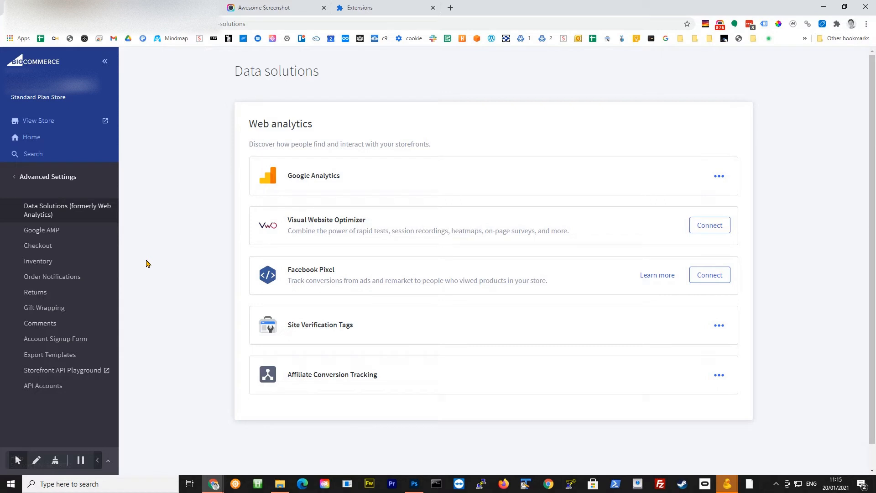
Open the UET Tag Helper extension and go to the storefront's Script Manager.
{"action": "left_click", "coordinate": [822, 23]}
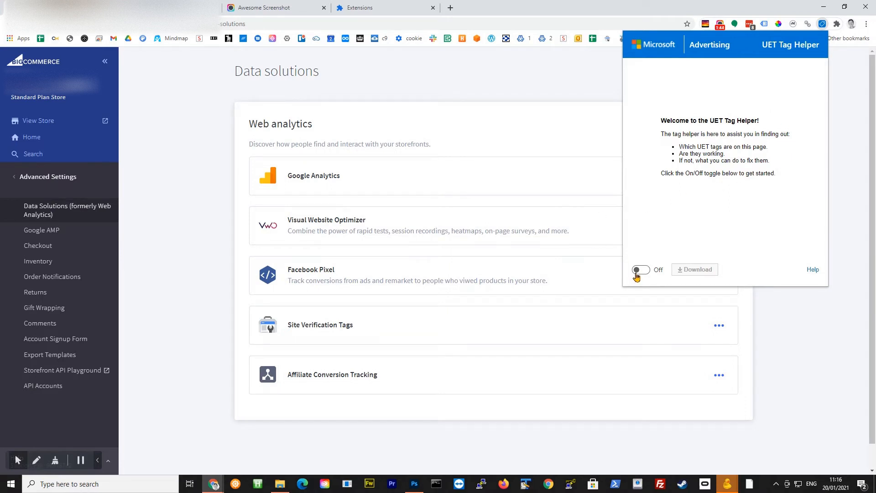
{"action": "left_click", "coordinate": [67, 178]}
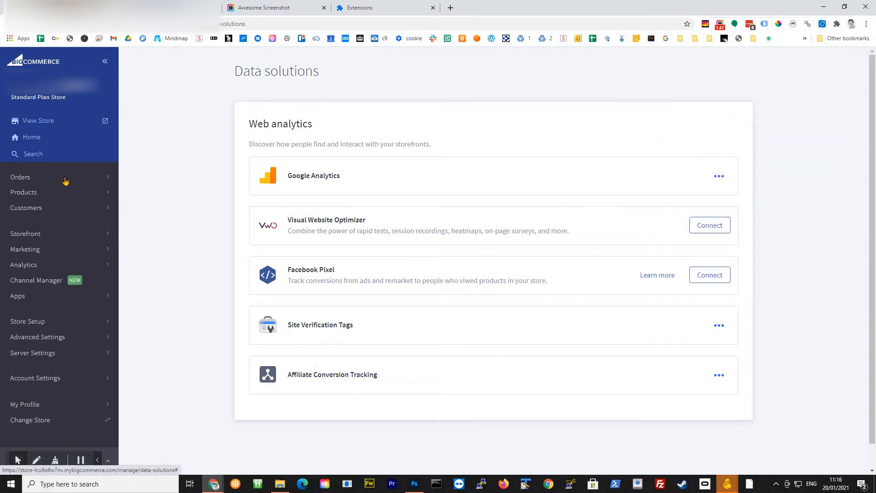
{"action": "left_click", "coordinate": [60, 236]}
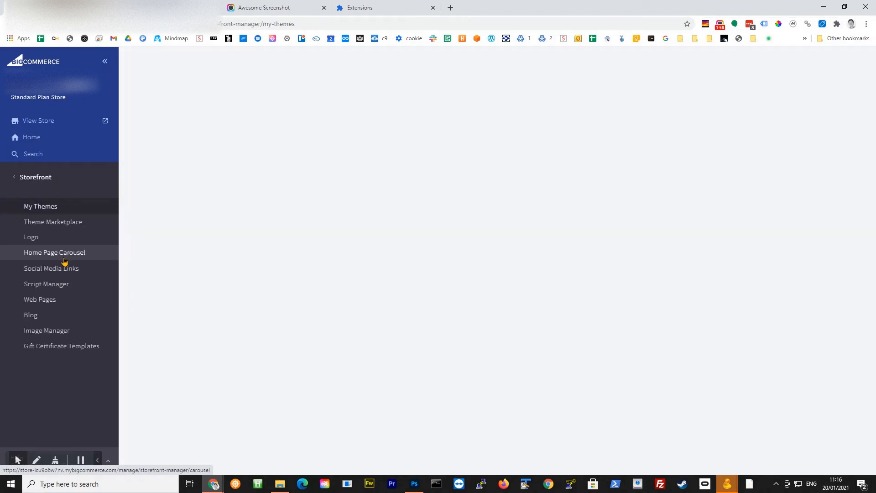
{"action": "left_click", "coordinate": [65, 283]}
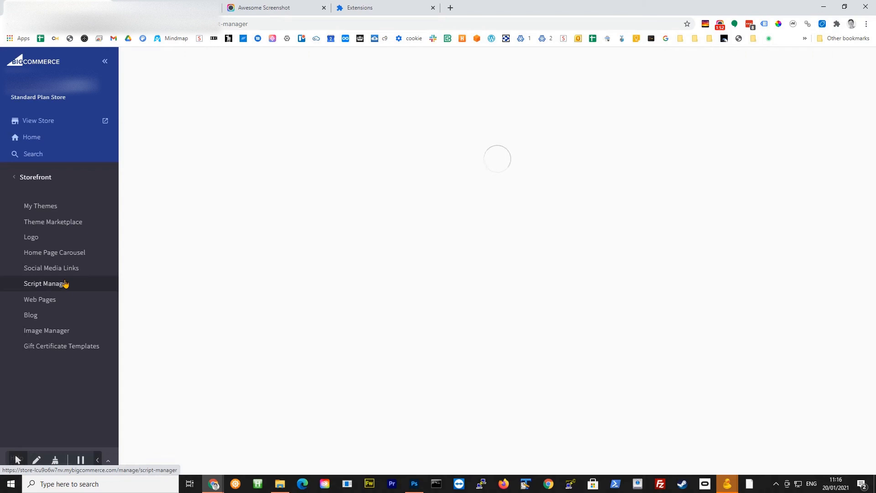
Open the Bing UET Tag script from the installed scripts for editing.
{"action": "scroll", "coordinate": [164, 390], "scroll_direction": "down", "scroll_amount": 3}
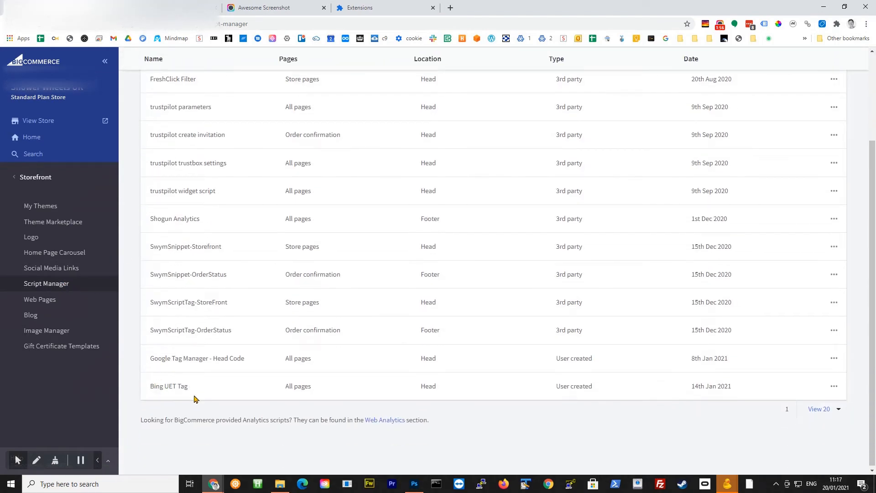
{"action": "scroll", "coordinate": [808, 329], "scroll_direction": "up", "scroll_amount": 3}
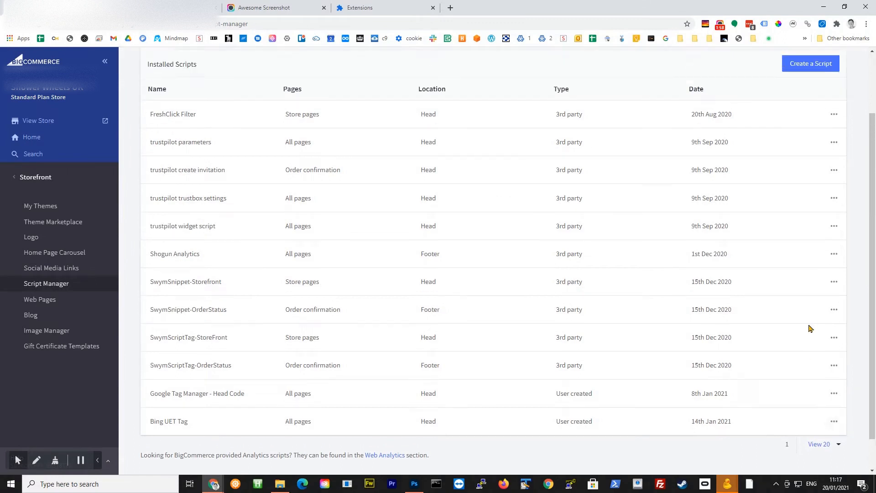
{"action": "scroll", "coordinate": [810, 319], "scroll_direction": "down", "scroll_amount": 3}
{"action": "scroll", "coordinate": [831, 205], "scroll_direction": "up", "scroll_amount": 3}
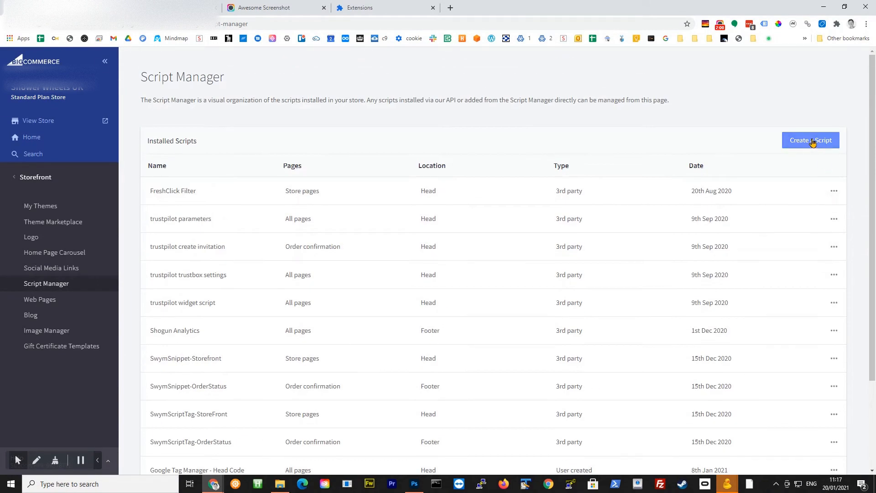
{"action": "scroll", "coordinate": [808, 205], "scroll_direction": "down", "scroll_amount": 2}
{"action": "scroll", "coordinate": [794, 288], "scroll_direction": "down", "scroll_amount": 1}
{"action": "left_click", "coordinate": [834, 386]}
{"action": "left_click", "coordinate": [803, 405]}
Review the Bing UET Tag script's page location, target pages, category, script type and full script contents.
{"action": "scroll", "coordinate": [616, 340], "scroll_direction": "up", "scroll_amount": 5}
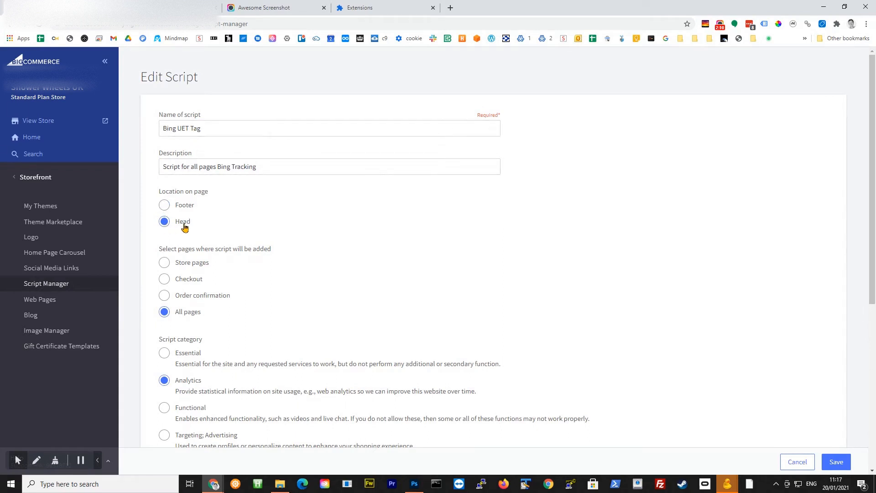
{"action": "scroll", "coordinate": [344, 245], "scroll_direction": "down", "scroll_amount": 2}
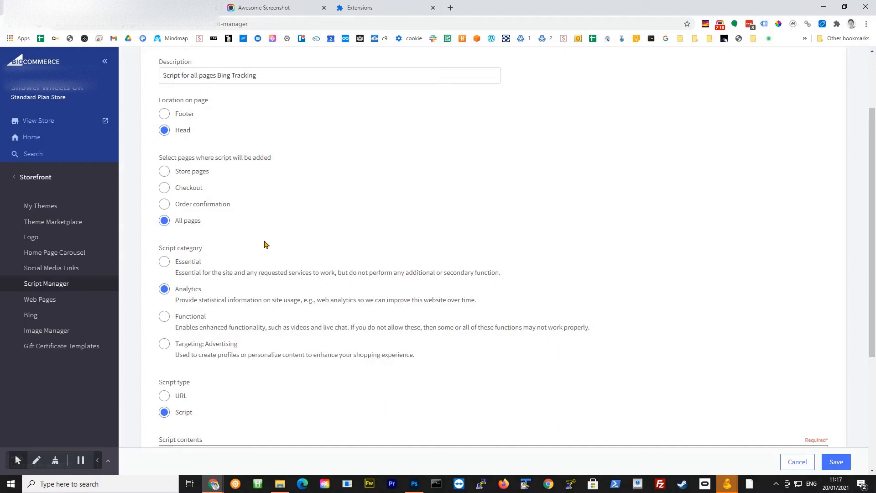
{"action": "scroll", "coordinate": [212, 231], "scroll_direction": "down", "scroll_amount": 2}
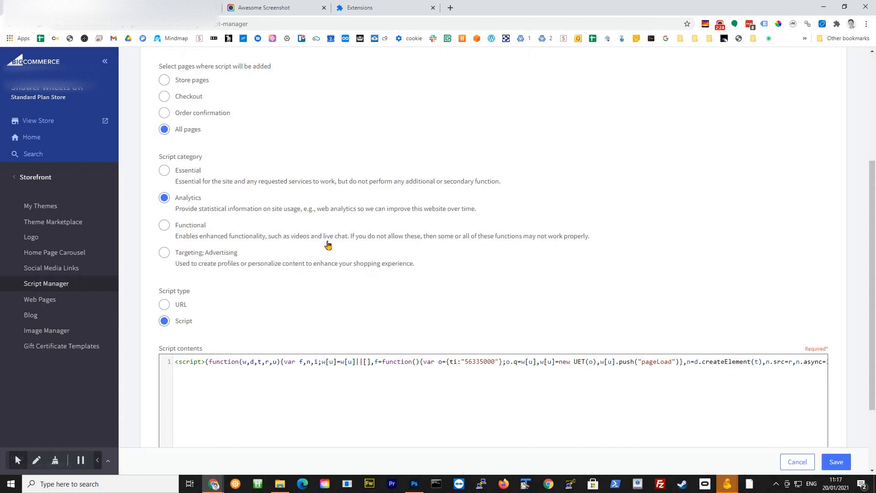
{"action": "scroll", "coordinate": [426, 264], "scroll_direction": "down", "scroll_amount": 1}
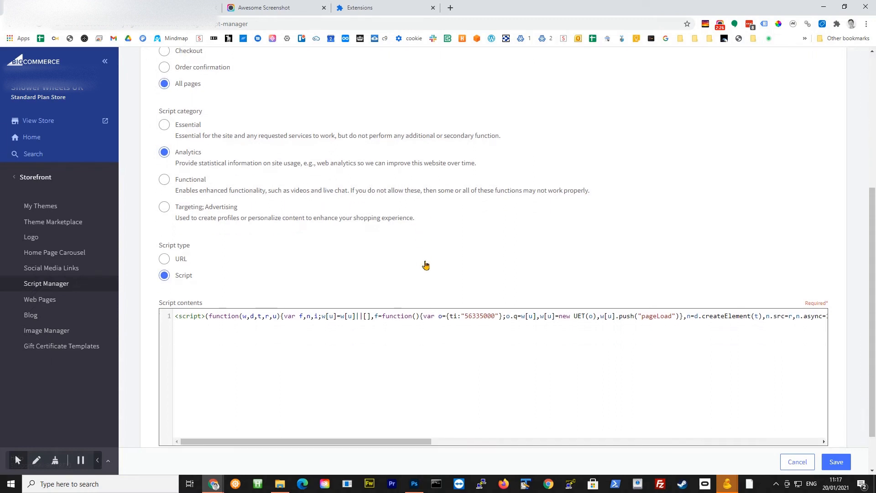
{"action": "scroll", "coordinate": [426, 265], "scroll_direction": "down", "scroll_amount": 1}
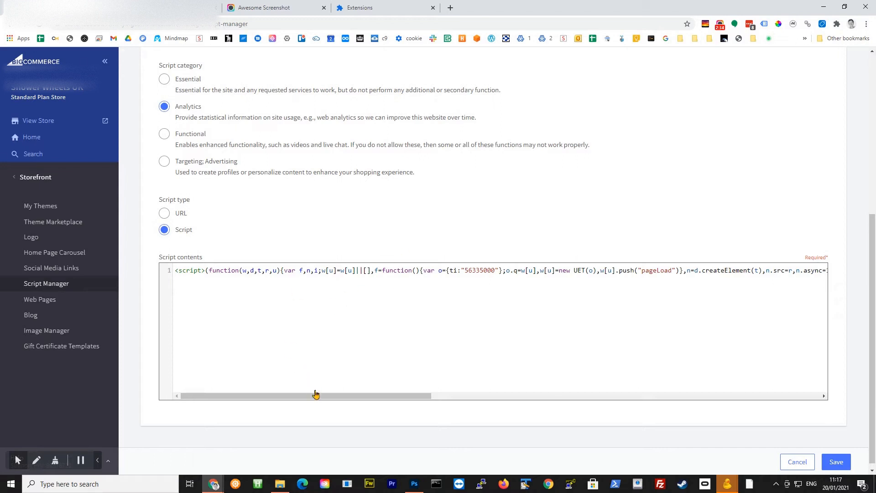
{"action": "left_click_drag", "start_coordinate": [393, 395], "coordinate": [811, 432]}
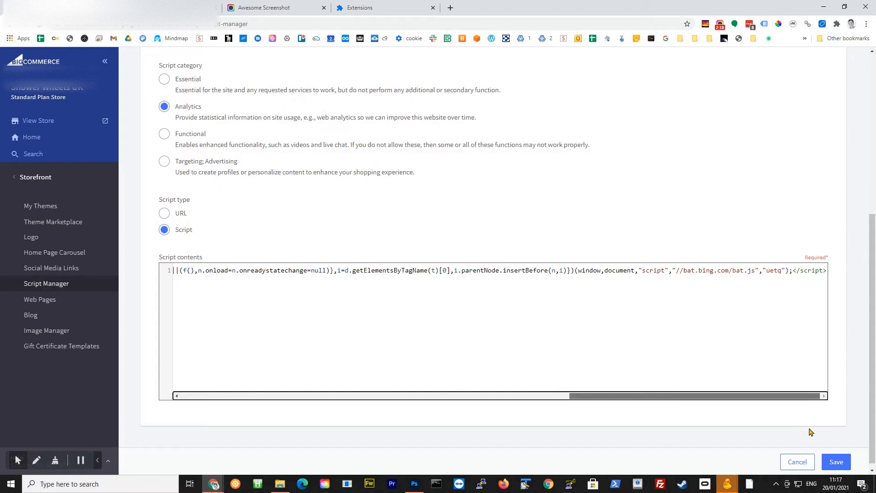
{"action": "left_click_drag", "start_coordinate": [809, 432], "coordinate": [356, 379]}
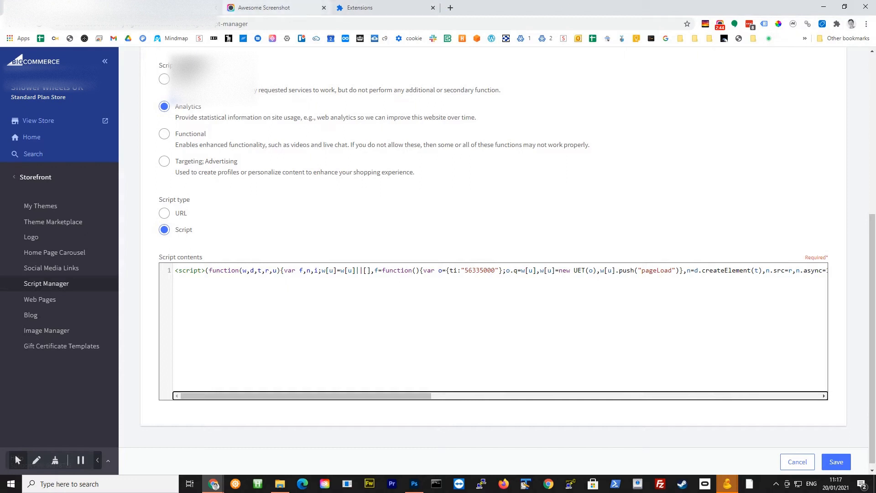
Check the page load event of the UET tag on the storefront home page with the UET Tag Helper.
{"action": "left_click", "coordinate": [157, 7]}
{"action": "left_click", "coordinate": [40, 23]}
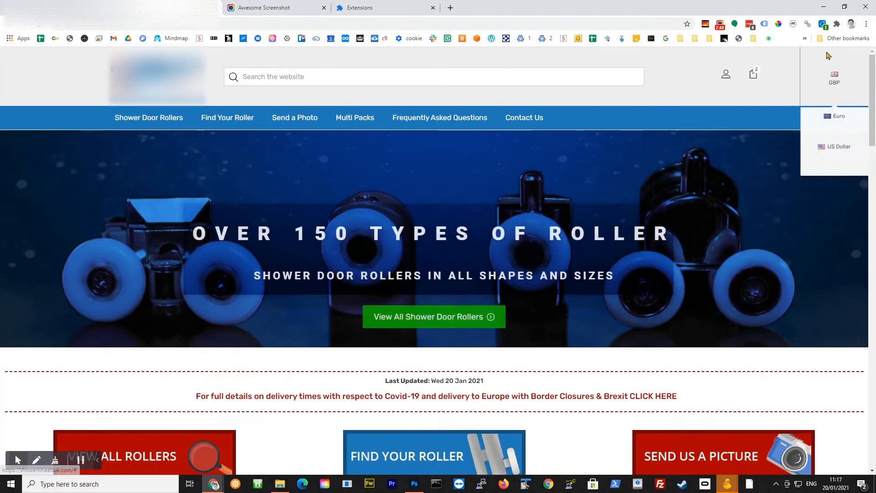
{"action": "left_click", "coordinate": [823, 24]}
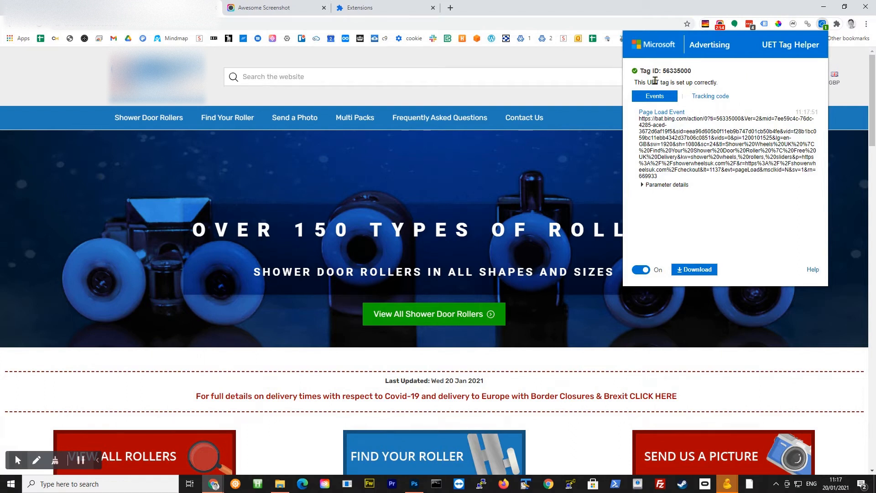
{"action": "left_click_drag", "start_coordinate": [641, 82], "coordinate": [689, 241]}
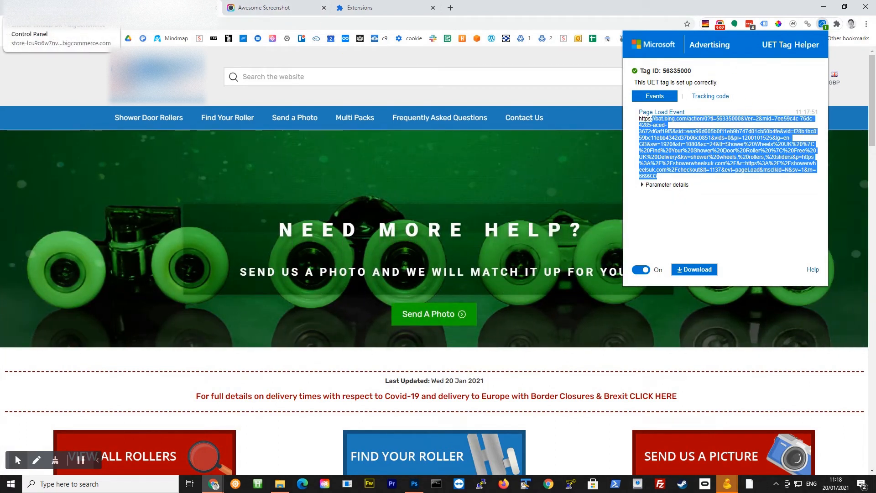
Return to the store's control panel and open the Affiliate Conversion Tracking connection in Data Solutions for editing.
{"action": "left_click", "coordinate": [110, 7]}
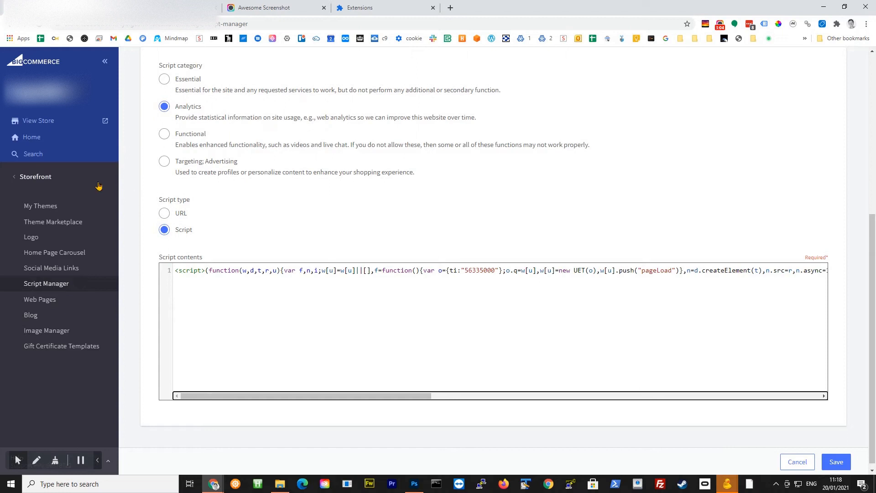
{"action": "left_click", "coordinate": [68, 179]}
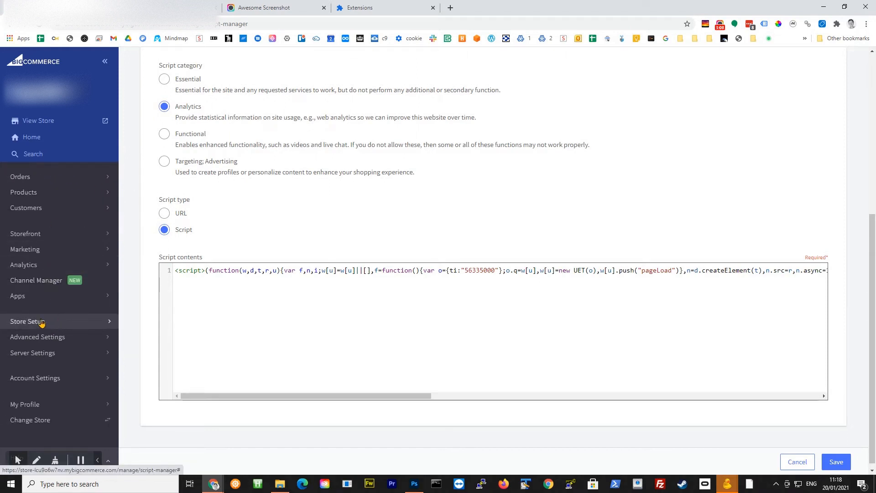
{"action": "left_click", "coordinate": [42, 337]}
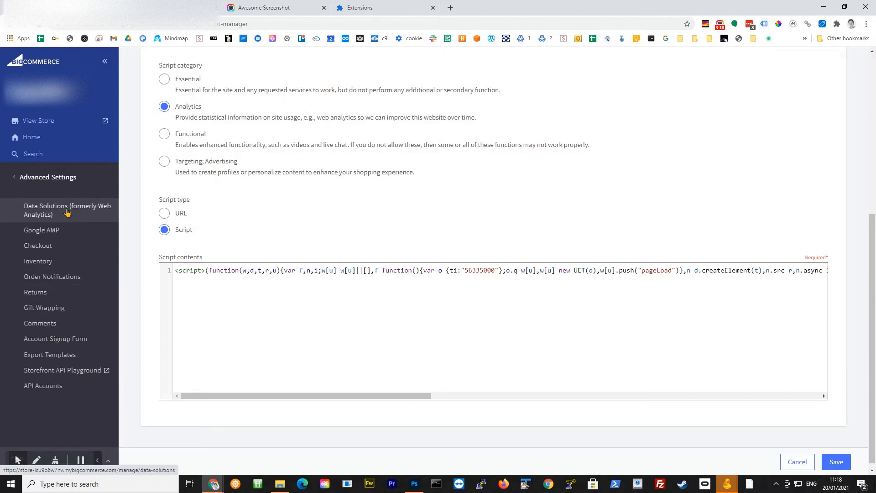
{"action": "left_click", "coordinate": [38, 210]}
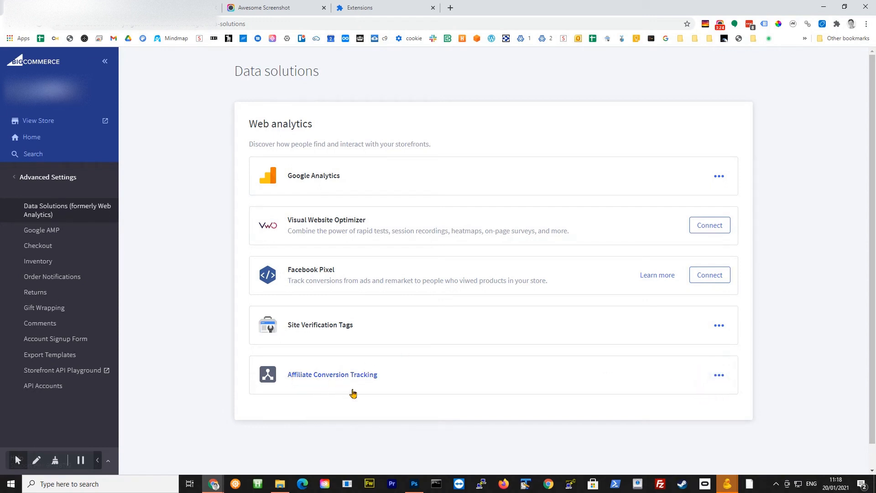
{"action": "left_click", "coordinate": [720, 377]}
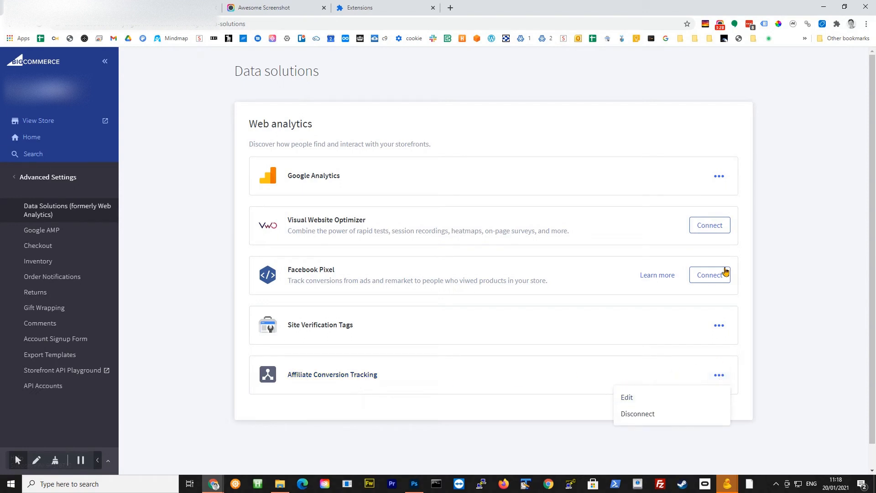
{"action": "left_click", "coordinate": [662, 399]}
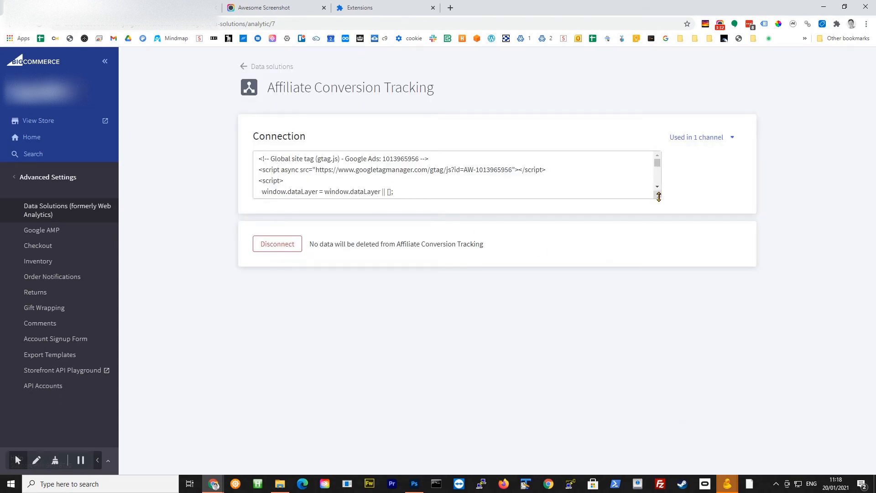
Enlarge the conversion tracking code box and examine the final UET script block, including its %%ORDER_AMOUNT%% revenue value.
{"action": "left_click_drag", "start_coordinate": [659, 196], "coordinate": [659, 251]}
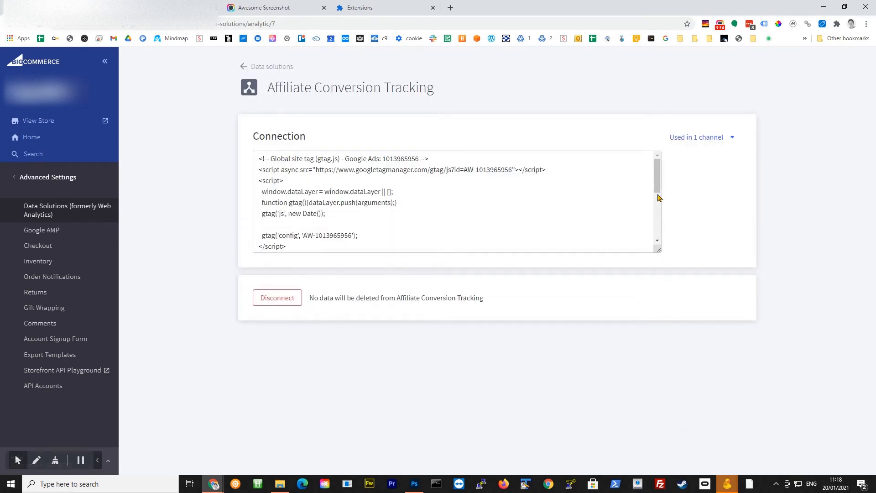
{"action": "scroll", "coordinate": [661, 214], "scroll_direction": "down", "scroll_amount": 2}
{"action": "scroll", "coordinate": [662, 216], "scroll_direction": "down", "scroll_amount": 3}
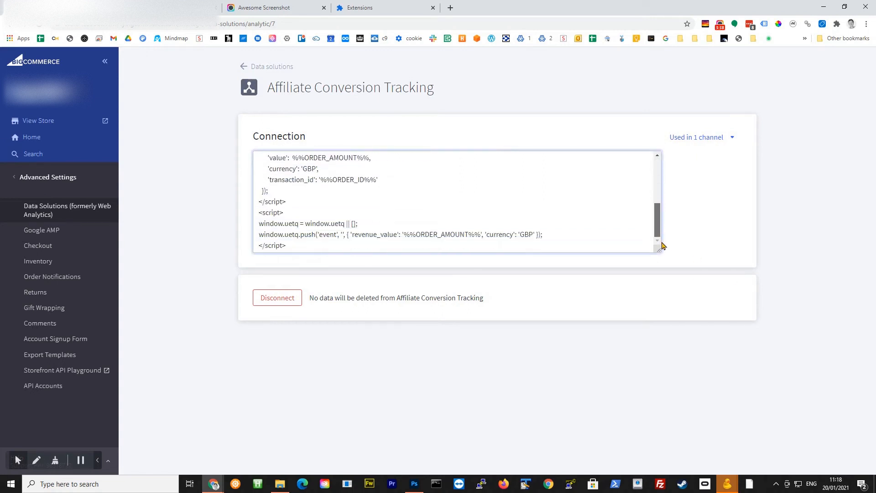
{"action": "left_click_drag", "start_coordinate": [256, 213], "coordinate": [299, 243]}
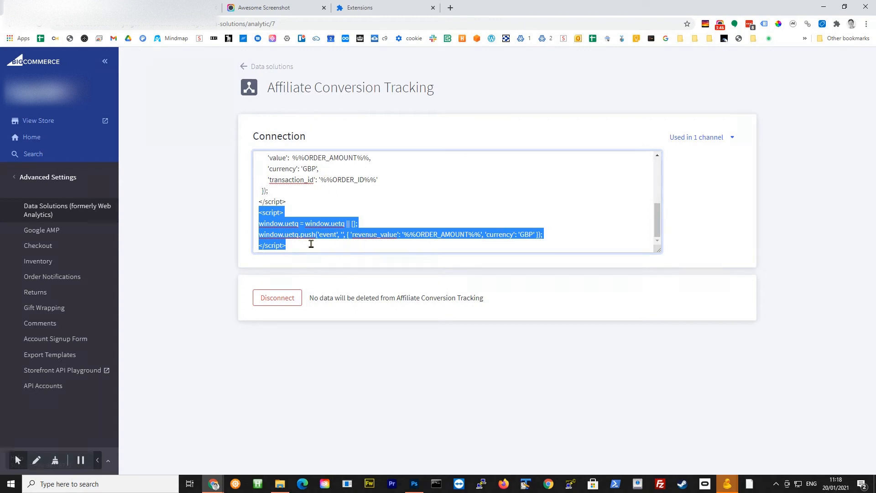
{"action": "left_click", "coordinate": [371, 238]}
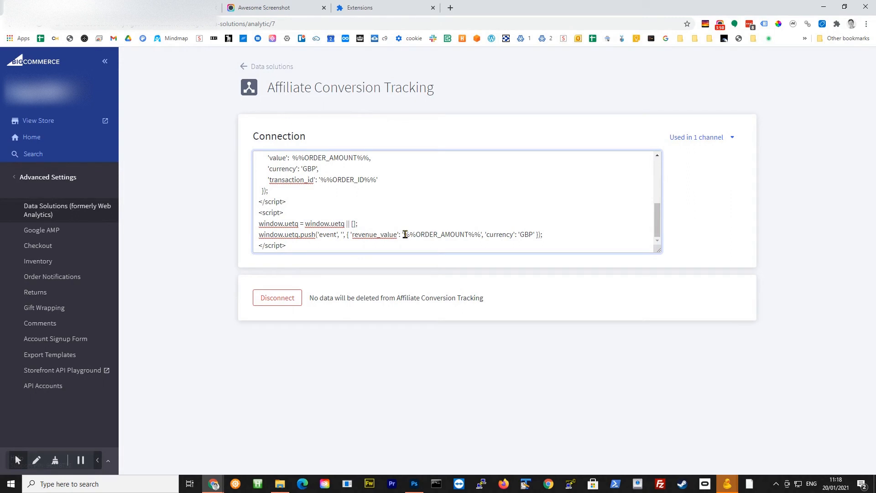
{"action": "left_click_drag", "start_coordinate": [404, 235], "coordinate": [481, 236]}
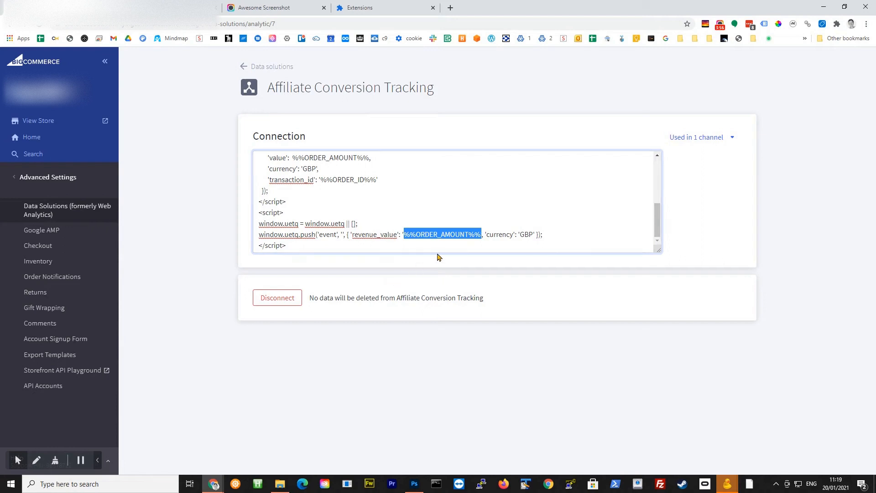
{"action": "left_click", "coordinate": [451, 242]}
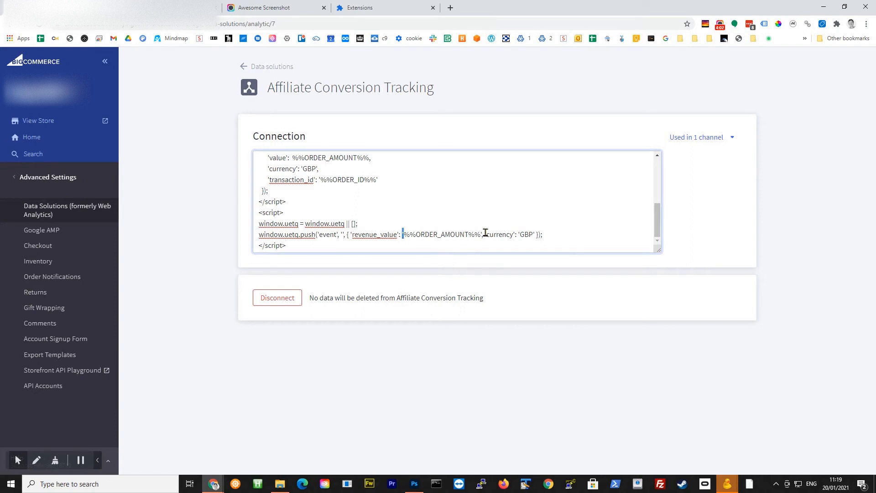
Try removing the opening quote before %%ORDER_AMOUNT%% in the UET revenue_value, and undo the edit.
{"action": "left_click_drag", "start_coordinate": [404, 234], "coordinate": [415, 235]}
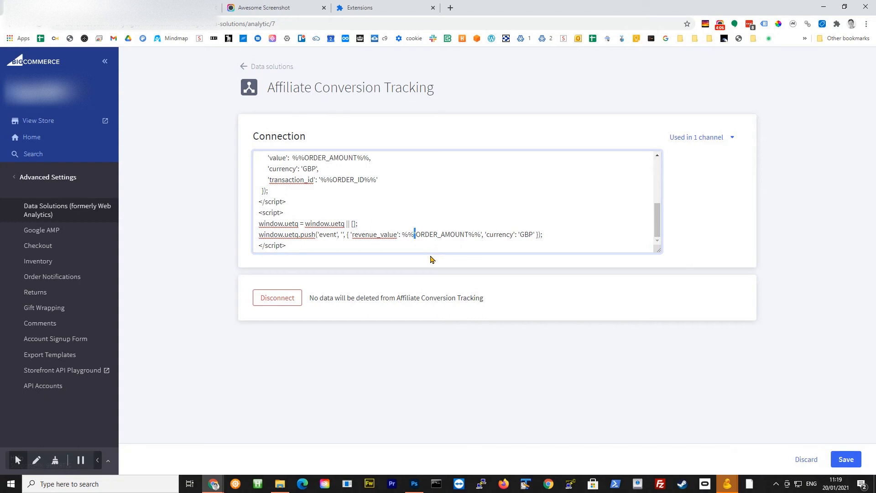
{"action": "key", "text": "ctrl+z"}
{"action": "left_click", "coordinate": [429, 247]}
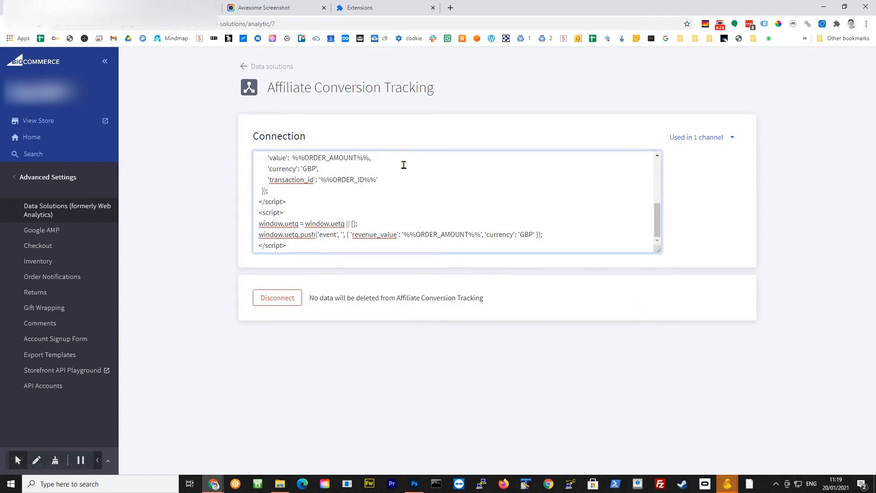
Add one ROLL003 shower door roller with the 19mm wheel size to the storefront basket.
{"action": "left_click", "coordinate": [164, 8]}
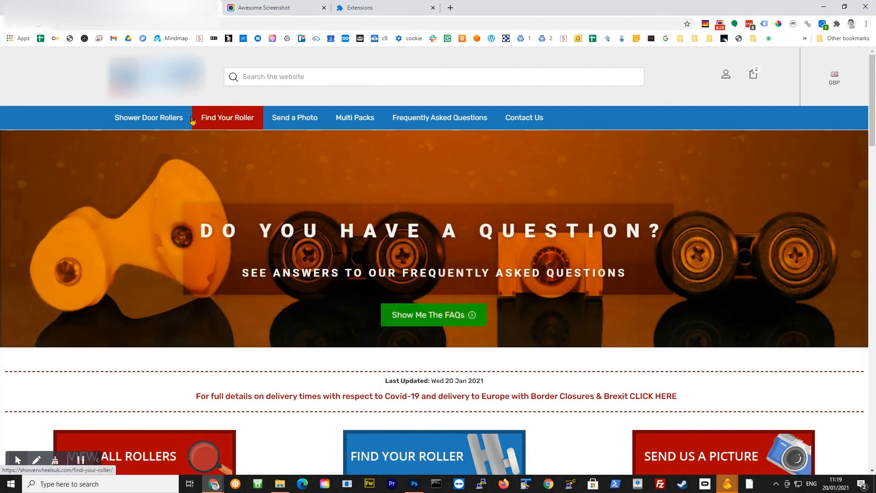
{"action": "left_click", "coordinate": [170, 118]}
{"action": "scroll", "coordinate": [249, 193], "scroll_direction": "down", "scroll_amount": 3}
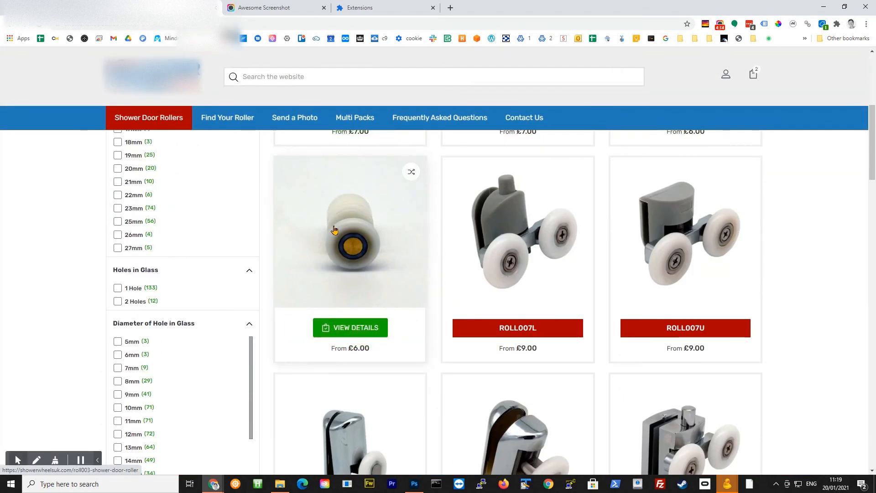
{"action": "left_click", "coordinate": [367, 326]}
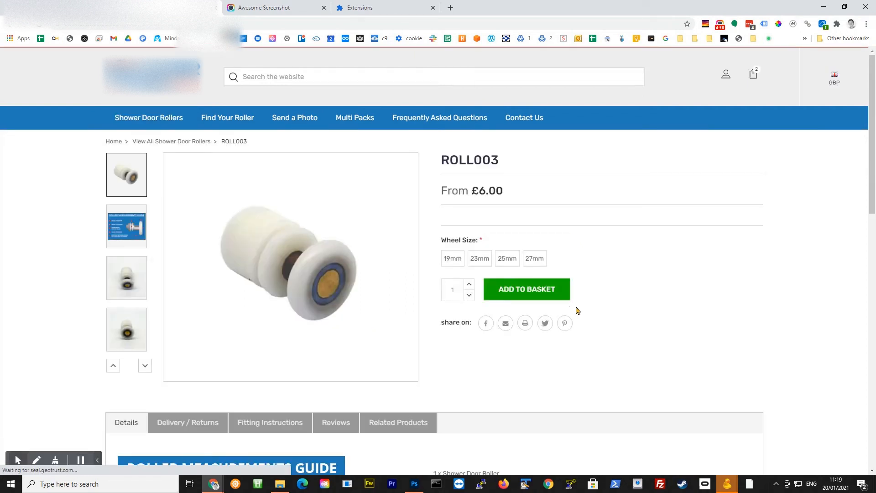
{"action": "left_click", "coordinate": [453, 259]}
{"action": "left_click", "coordinate": [536, 290]}
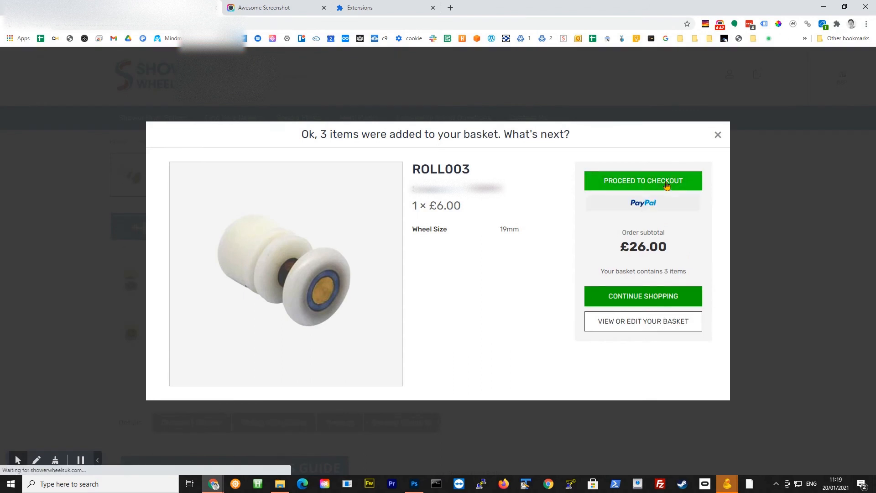
Proceed to the basket's checkout and check the page's UET tag events and tracking code in UET Tag Helper.
{"action": "left_click", "coordinate": [667, 183]}
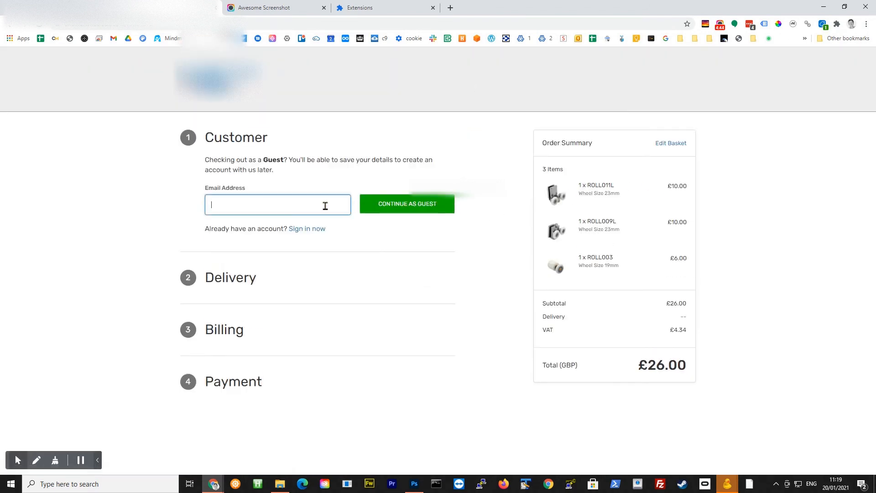
{"action": "left_click", "coordinate": [823, 24]}
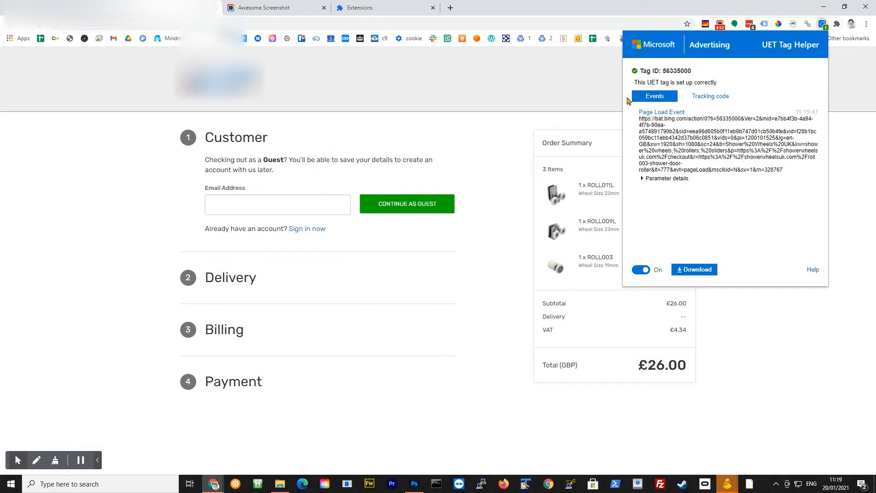
{"action": "left_click", "coordinate": [713, 96]}
{"action": "left_click", "coordinate": [661, 95]}
Continue as a guest with the customer's email address and enter the delivery contact's name, company and phone number.
{"action": "left_click", "coordinate": [273, 204]}
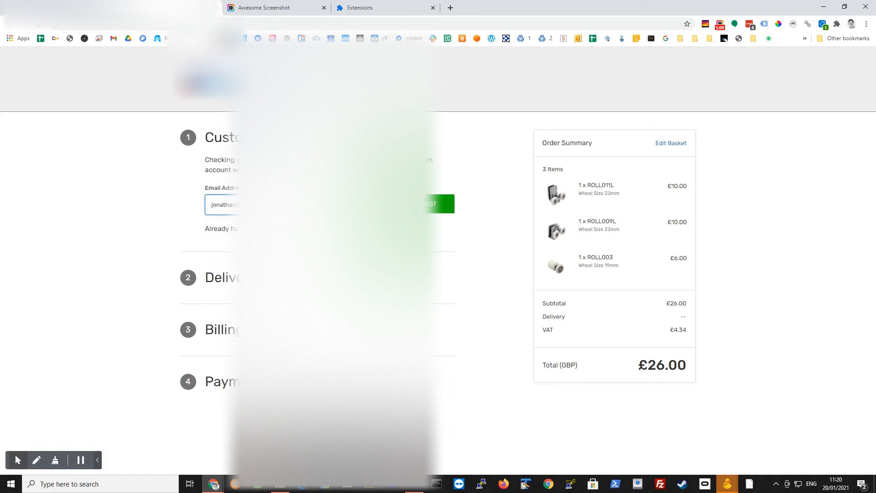
{"action": "left_click", "coordinate": [406, 204]}
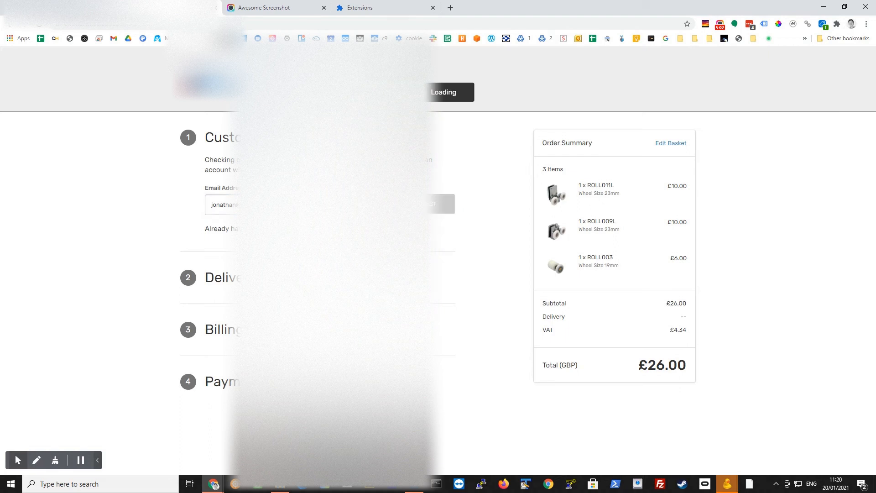
{"action": "type", "text": "Jonathan"}
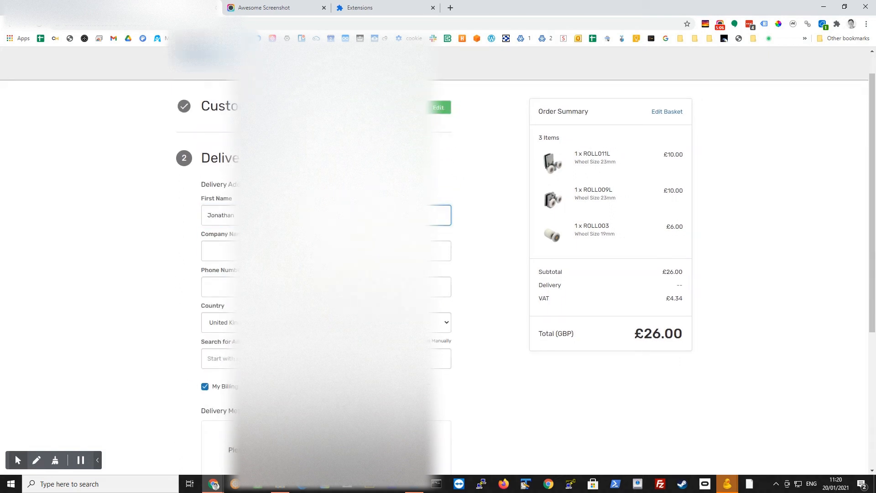
{"action": "key", "text": "Tab"}
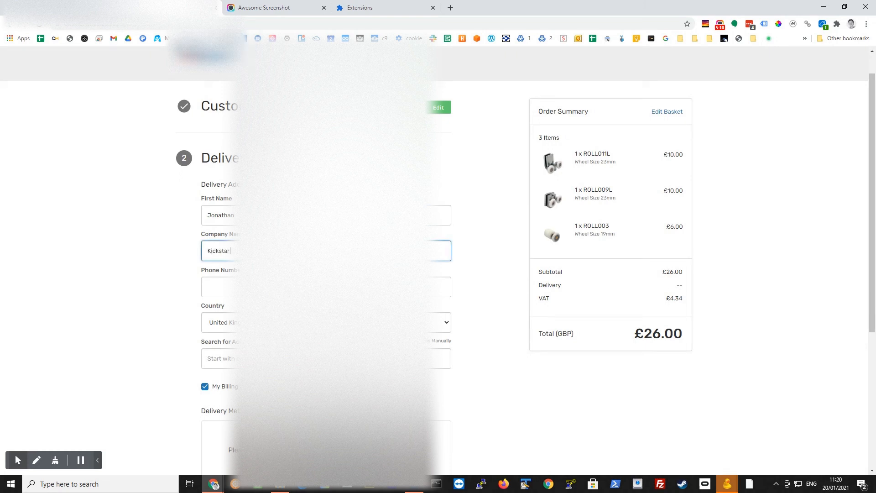
{"action": "key", "text": "Tab"}
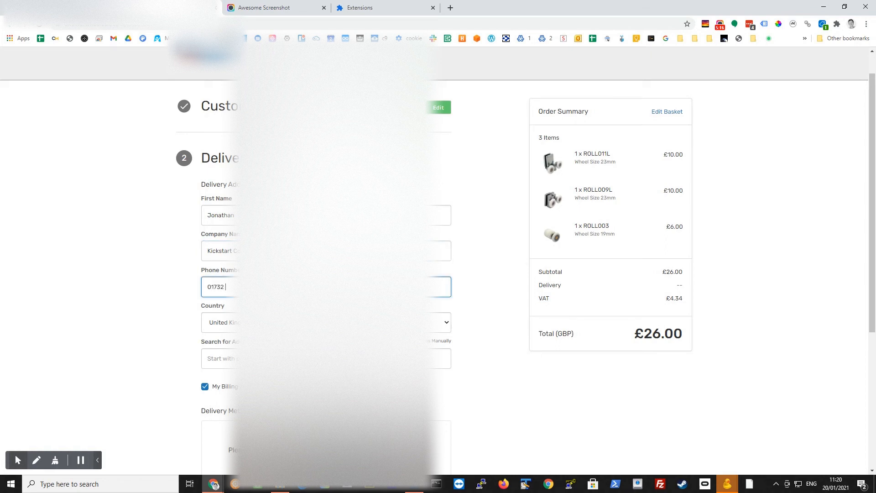
{"action": "key", "text": "Tab"}
{"action": "key", "text": "Tab"}
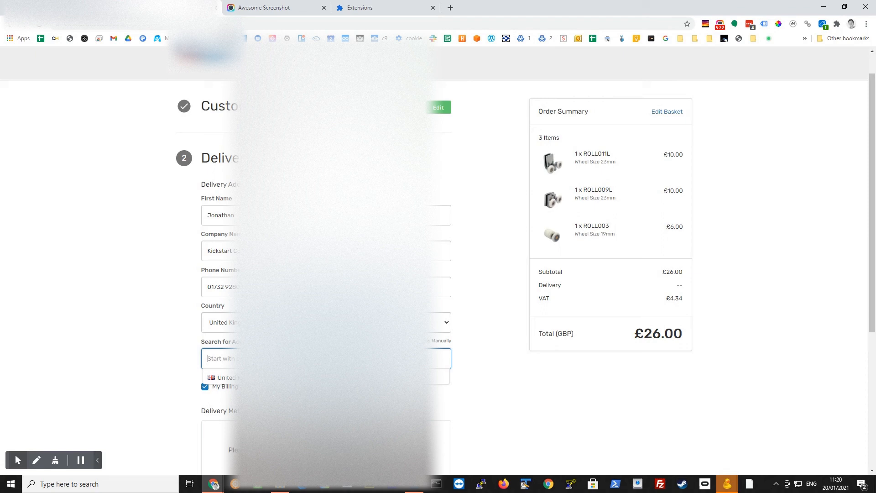
Look up the customer's postcode and fill in the delivery address from the first matching suggestion.
{"action": "type", "text": "BB7 3"}
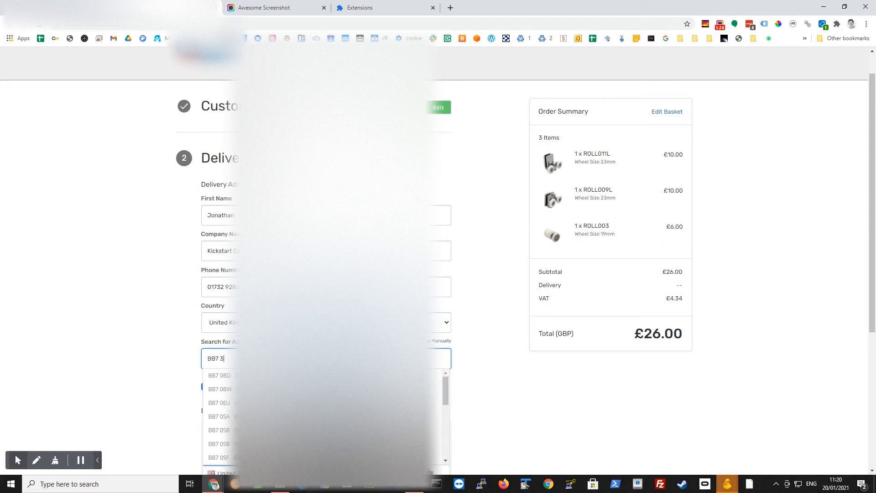
{"action": "type", "text": "LF"}
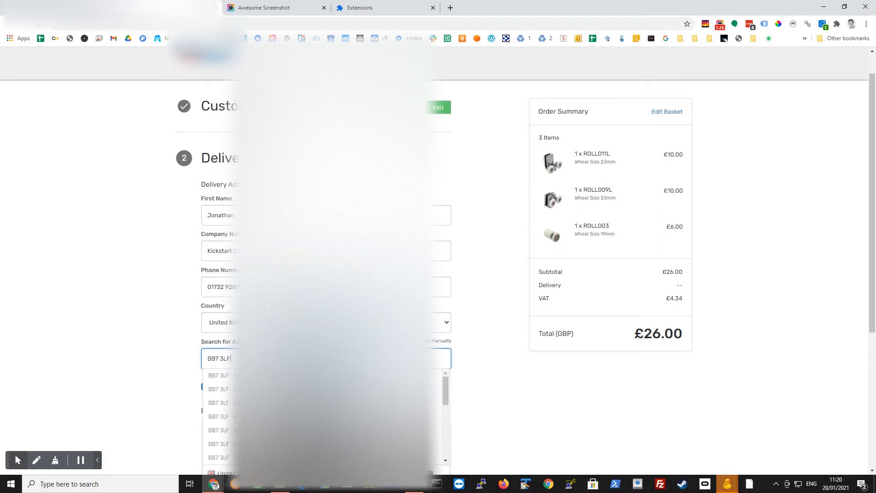
{"action": "key", "text": "Down"}
{"action": "key", "text": "Return"}
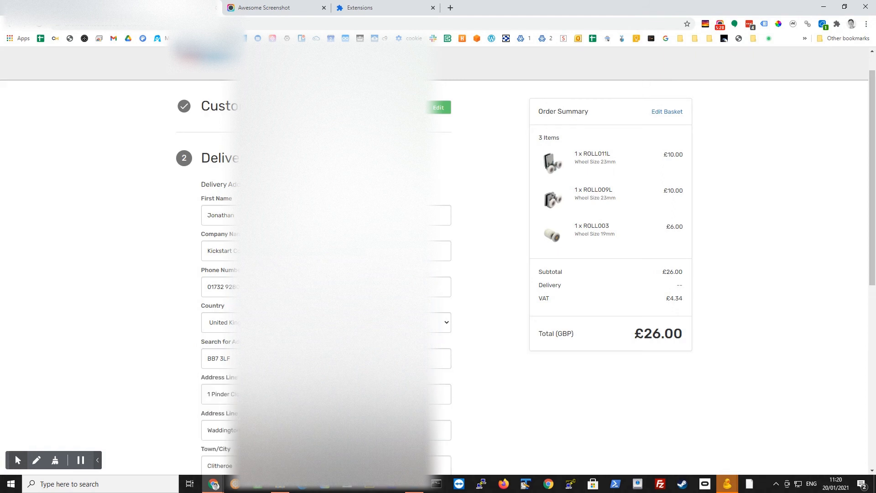
Add the order comment "Test Order" with the free delivery method selected and continue past the delivery details.
{"action": "scroll", "coordinate": [174, 330], "scroll_direction": "down", "scroll_amount": 5}
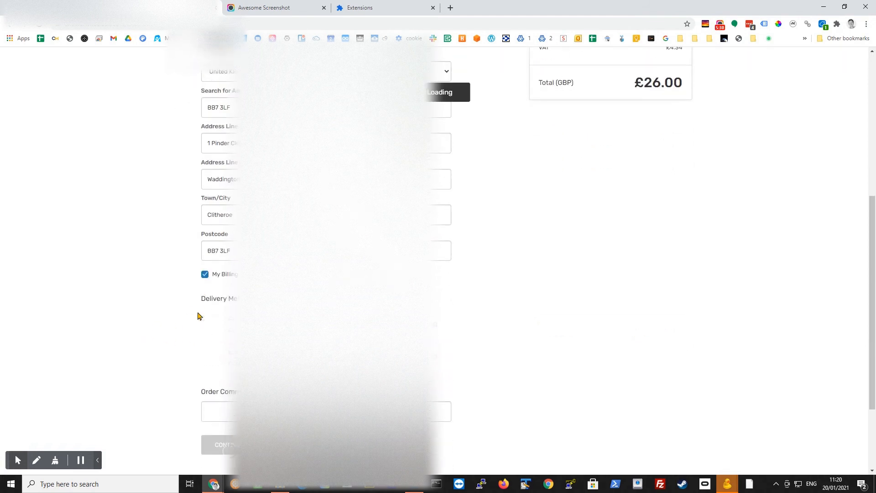
{"action": "left_click", "coordinate": [253, 388]}
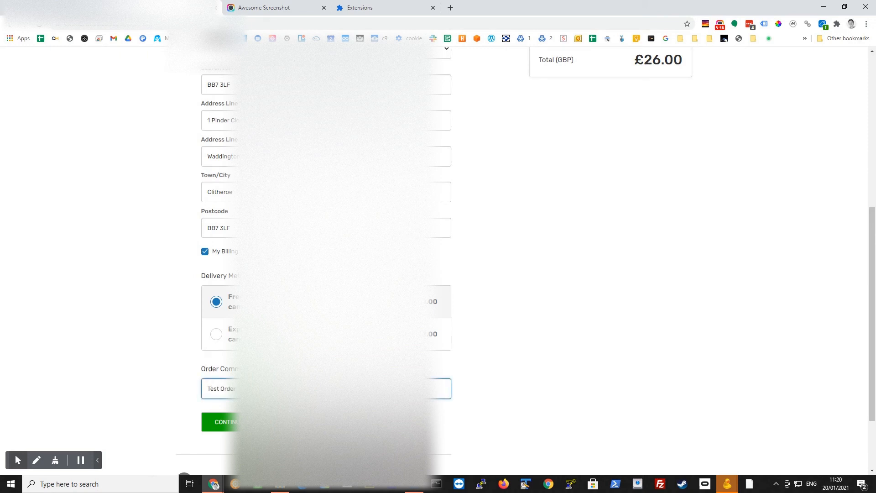
{"action": "left_click", "coordinate": [221, 429]}
Edit the basket from the order summary and remove the ROLL011L and ROLL009L items.
{"action": "scroll", "coordinate": [682, 245], "scroll_direction": "up", "scroll_amount": 7}
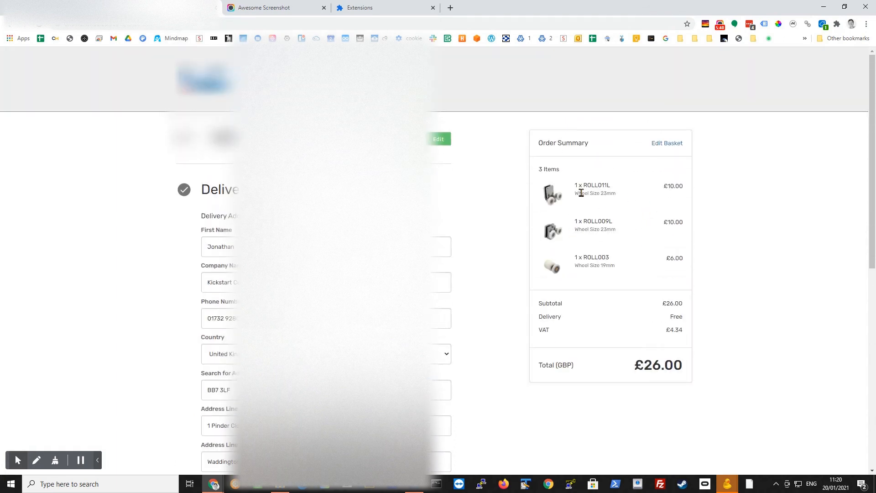
{"action": "left_click", "coordinate": [667, 145]}
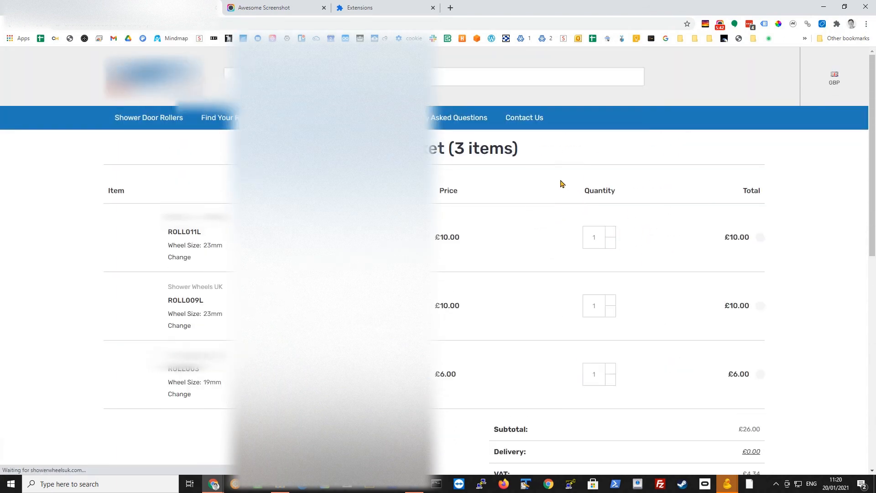
{"action": "left_click", "coordinate": [761, 238]}
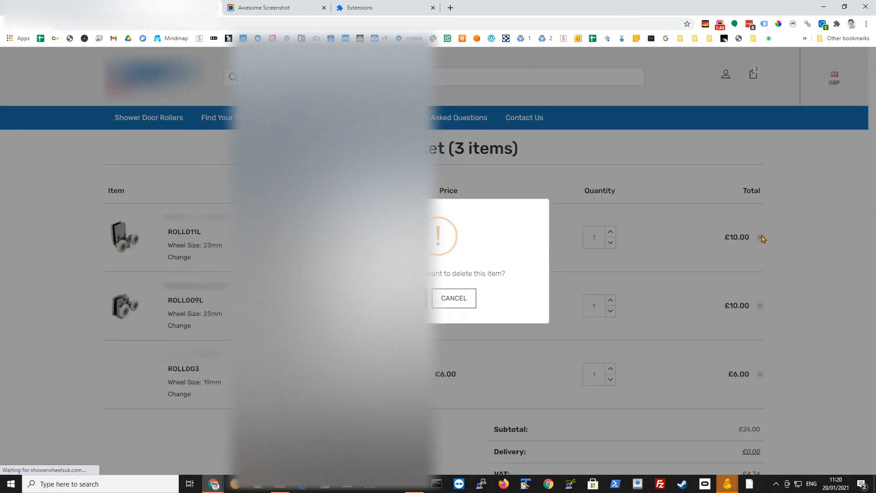
{"action": "left_click", "coordinate": [520, 299]}
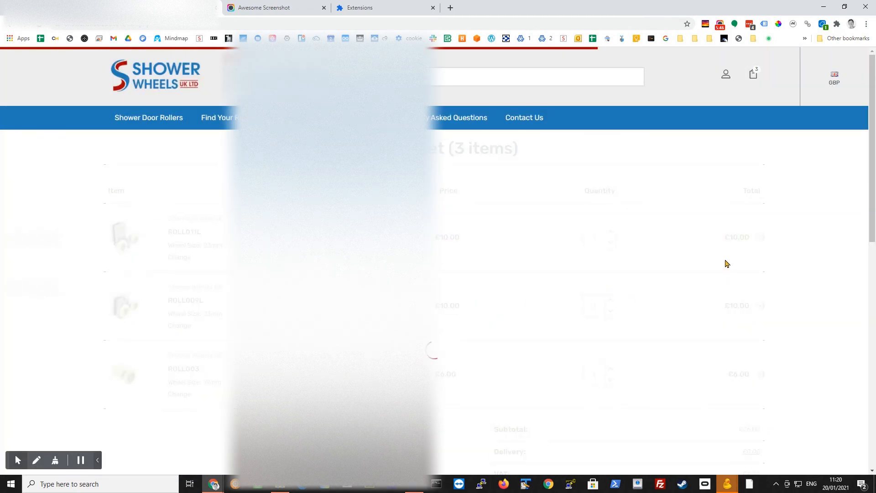
{"action": "left_click", "coordinate": [760, 238]}
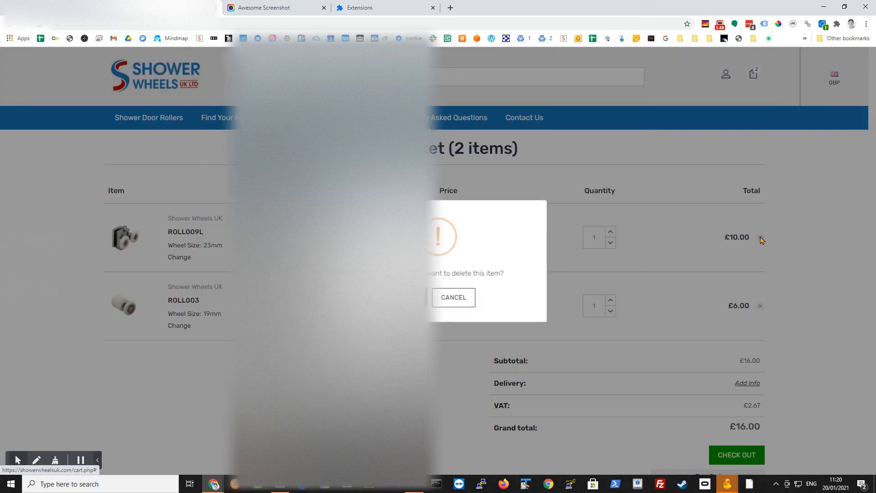
{"action": "left_click", "coordinate": [520, 299]}
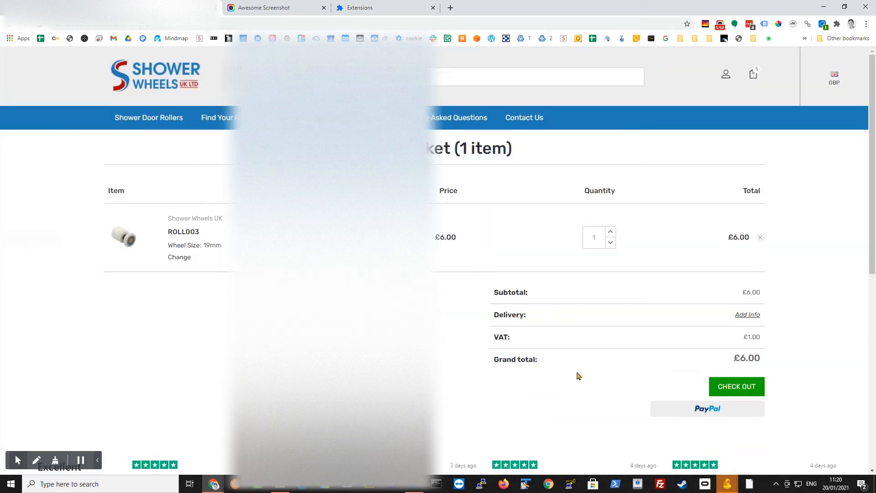
Check out the remaining ROLL003 roller with free delivery and the order comment "Test Order", and place the order.
{"action": "left_click", "coordinate": [729, 389]}
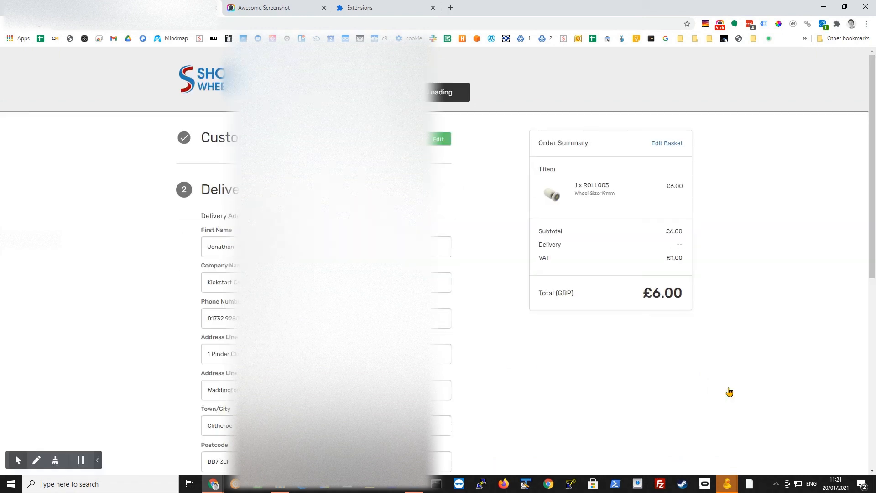
{"action": "scroll", "coordinate": [730, 391], "scroll_direction": "down", "scroll_amount": 6}
{"action": "scroll", "coordinate": [348, 297], "scroll_direction": "down", "scroll_amount": 3}
{"action": "left_click", "coordinate": [348, 297]}
{"action": "type", "text": "Test Order"}
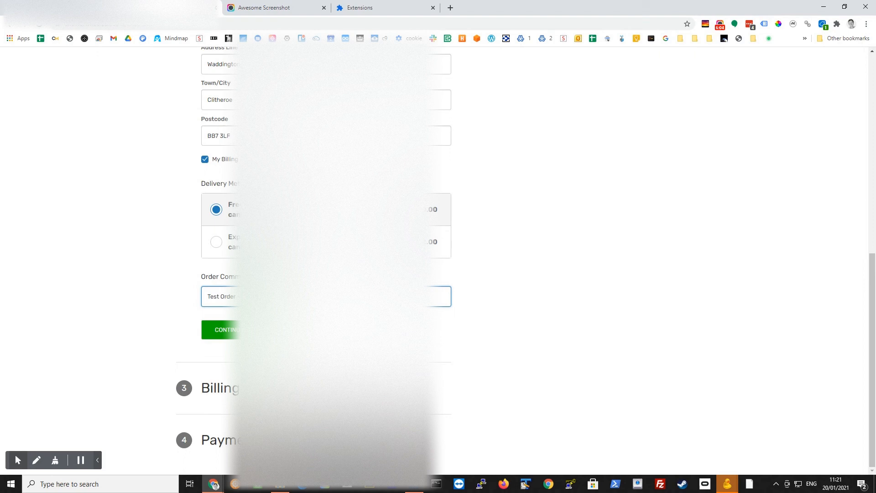
{"action": "left_click", "coordinate": [233, 336]}
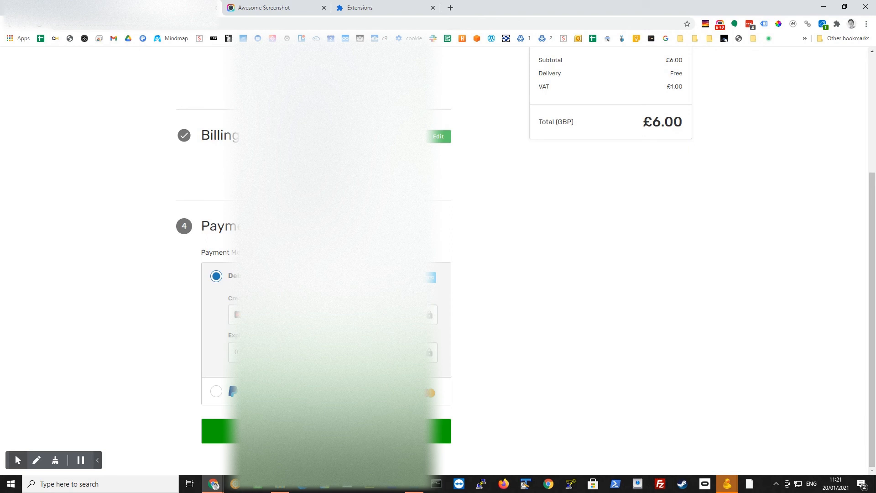
{"action": "left_click", "coordinate": [218, 431]}
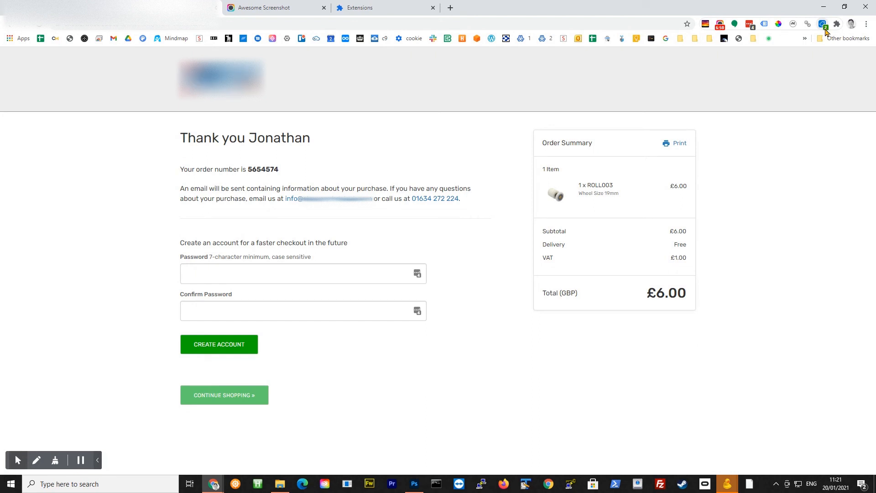
Examine the order confirmation's Custom Event parameters in UET Tag Helper, especially the variable revenue and its currency.
{"action": "left_click", "coordinate": [824, 25]}
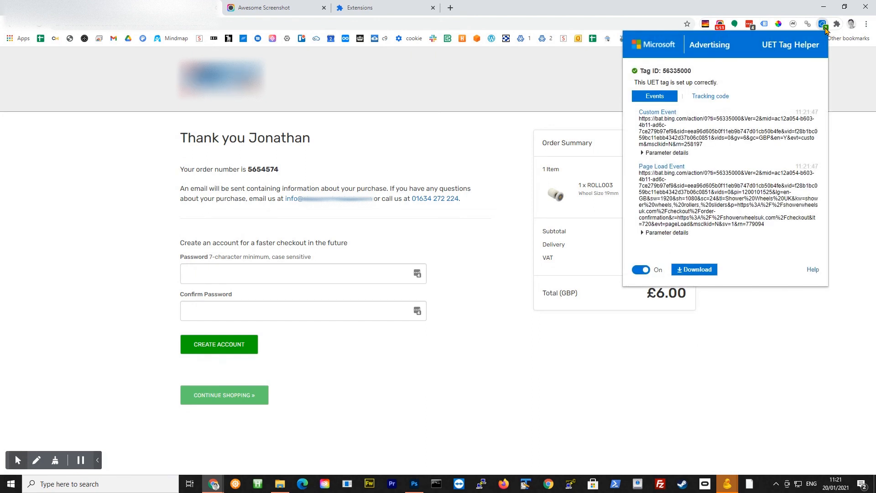
{"action": "left_click", "coordinate": [643, 153]}
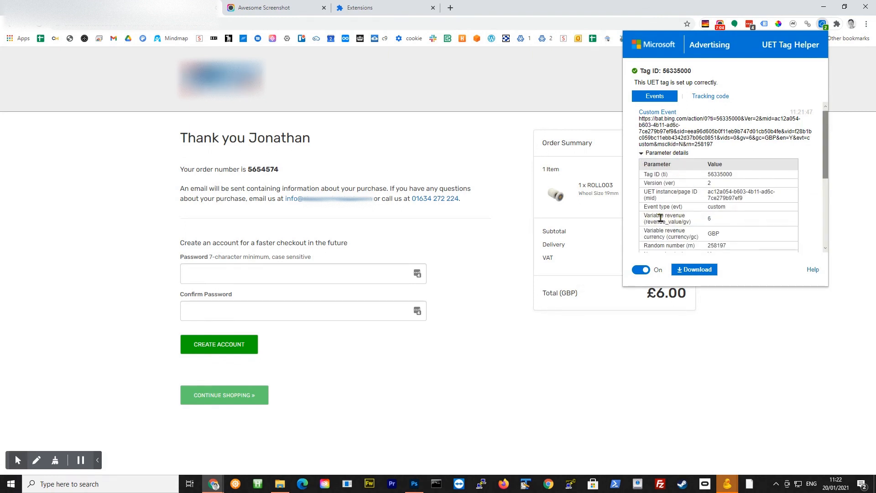
{"action": "double_click", "coordinate": [710, 219]}
{"action": "double_click", "coordinate": [709, 233]}
{"action": "left_click", "coordinate": [644, 154]}
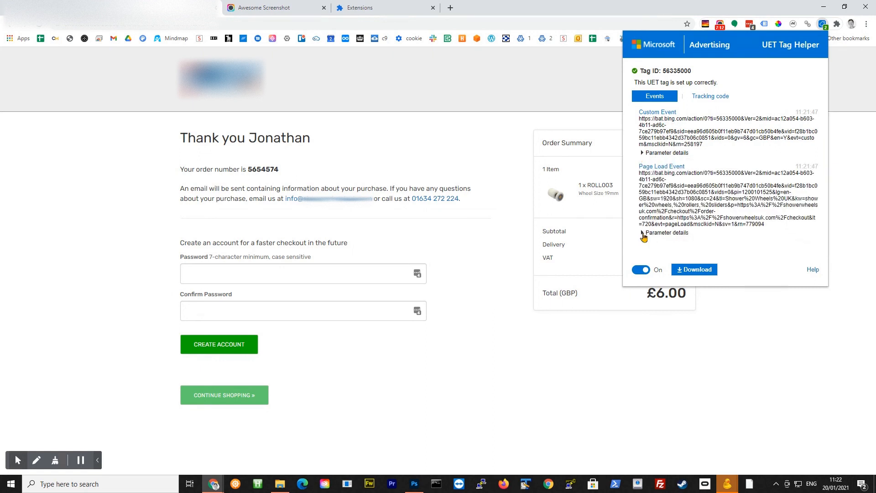
Examine the Page Load Event's parameter details and the UET tag's tracking code for the order confirmation page.
{"action": "left_click", "coordinate": [647, 234]}
{"action": "scroll", "coordinate": [699, 242], "scroll_direction": "down", "scroll_amount": 2}
{"action": "scroll", "coordinate": [764, 240], "scroll_direction": "down", "scroll_amount": 5}
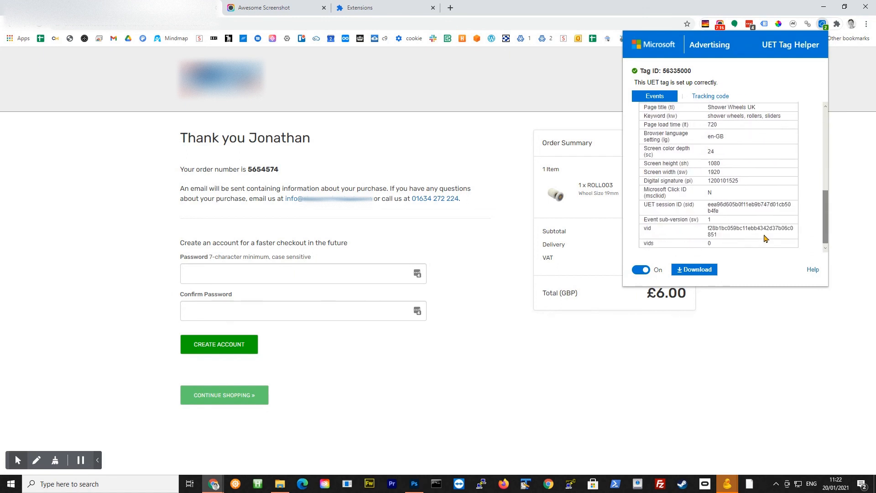
{"action": "scroll", "coordinate": [685, 183], "scroll_direction": "up", "scroll_amount": 6}
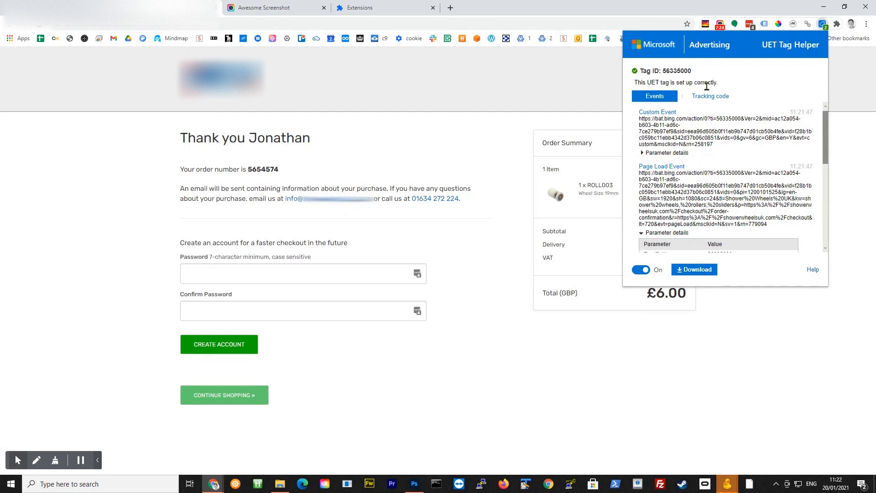
{"action": "left_click", "coordinate": [705, 101]}
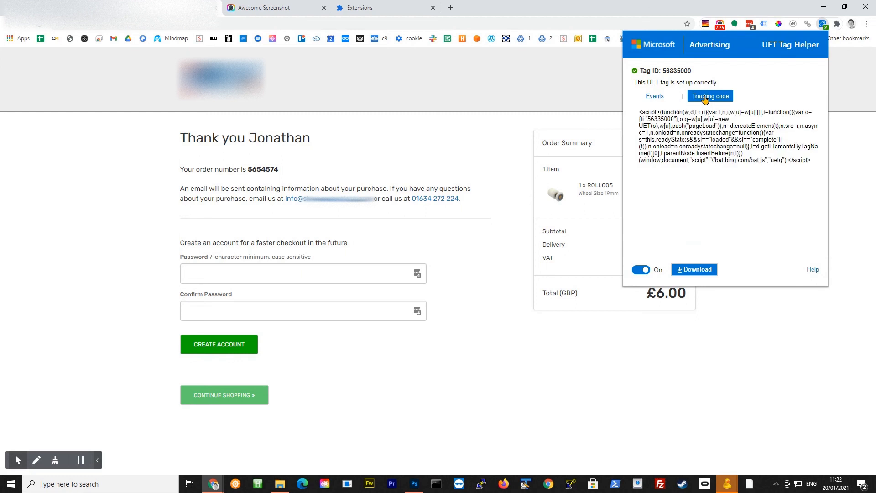
{"action": "left_click", "coordinate": [660, 97]}
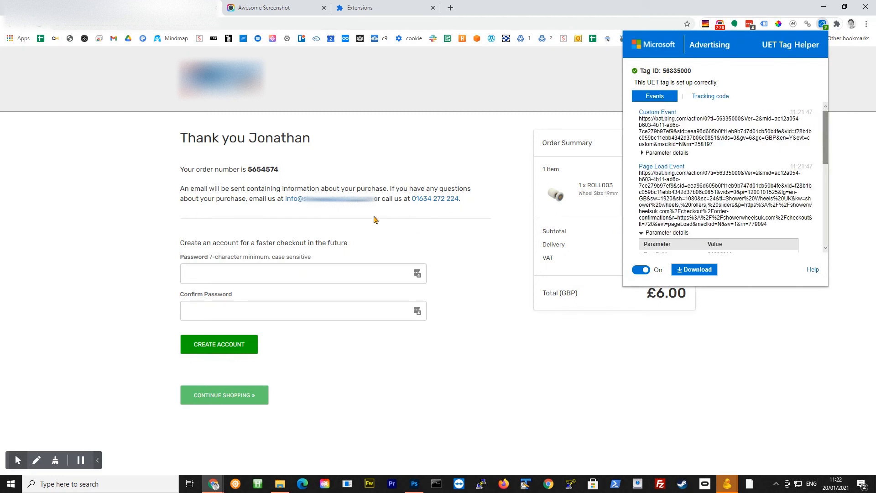